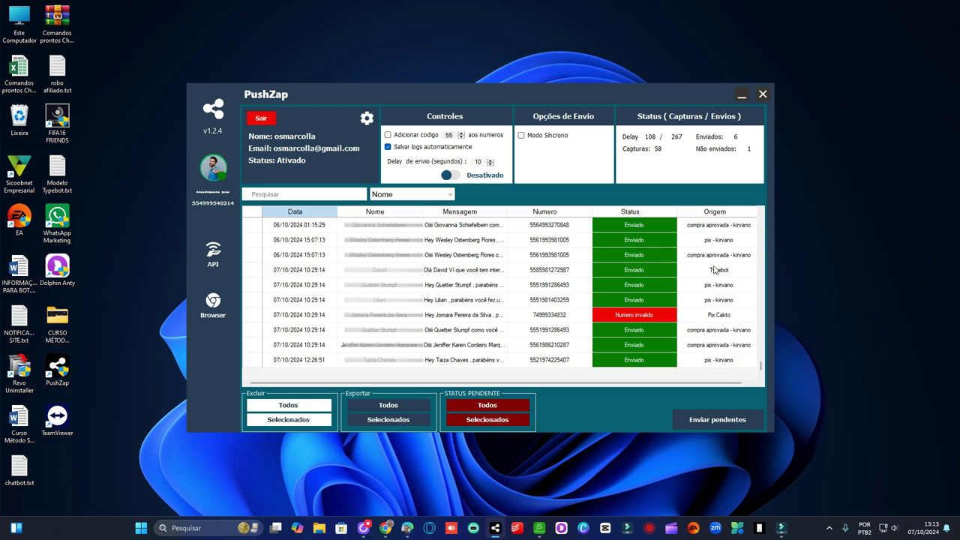
# Examine the status and origin of the messages in the log, from older entries to the most recent ones.
pyautogui.scroll(4, 718, 261)
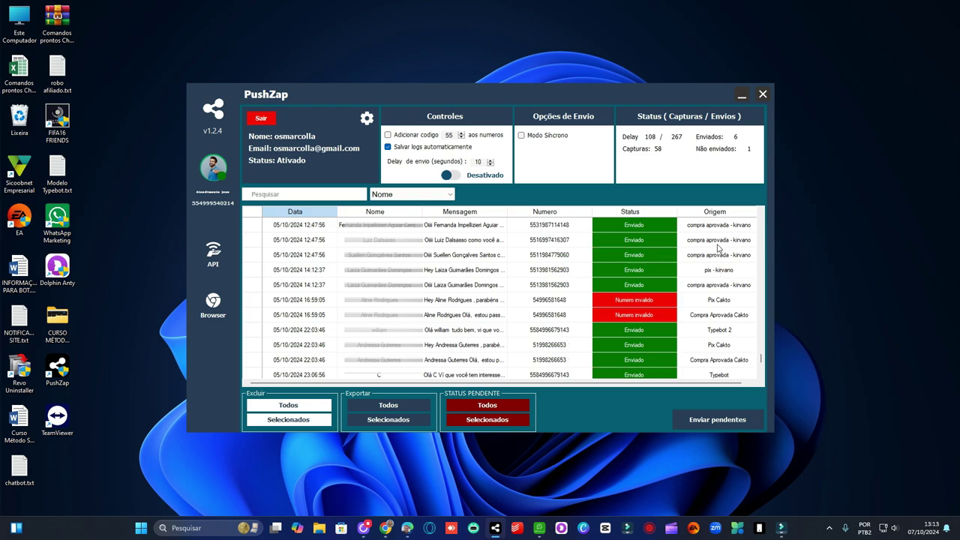
pyautogui.scroll(1, 718, 262)
pyautogui.scroll(2, 719, 267)
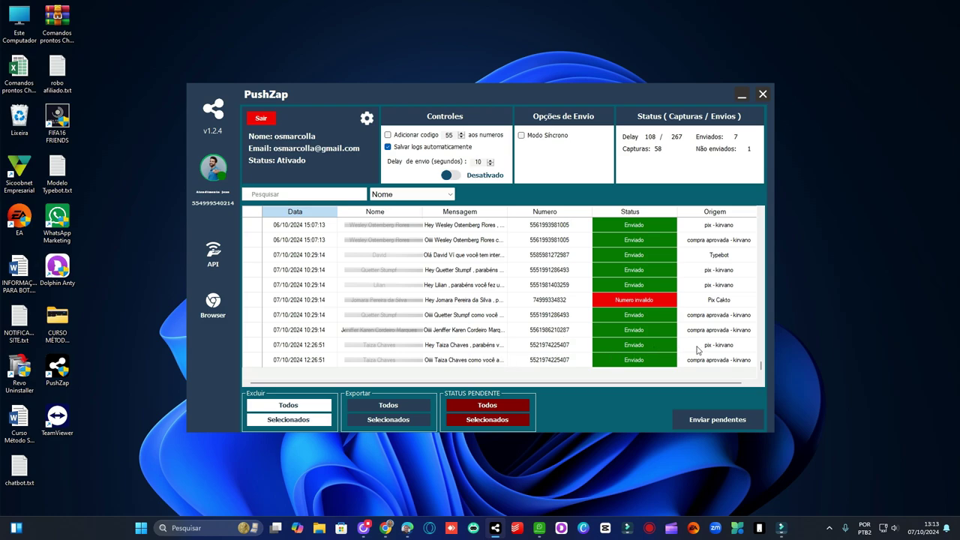
pyautogui.scroll(8, 724, 308)
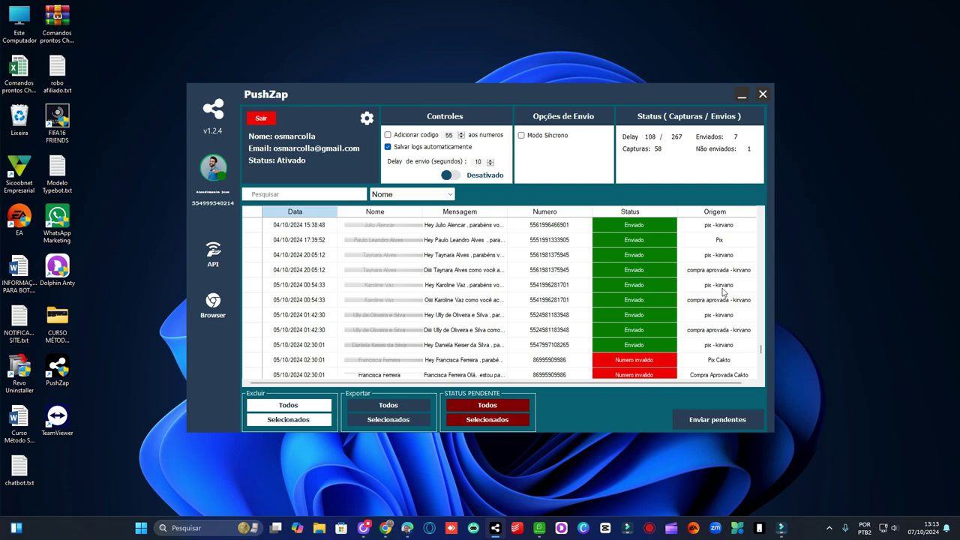
pyautogui.scroll(-3, 734, 298)
pyautogui.scroll(-3, 734, 297)
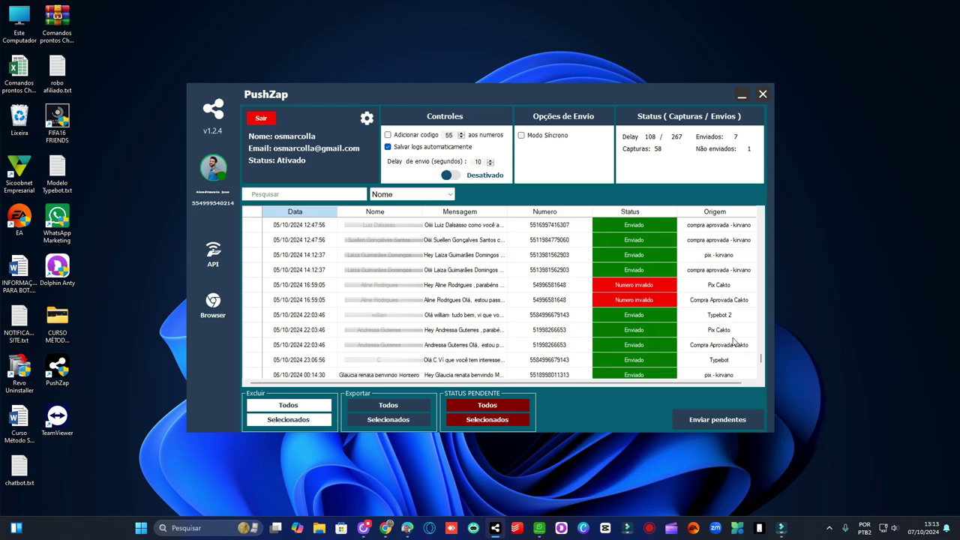
pyautogui.scroll(-1, 720, 364)
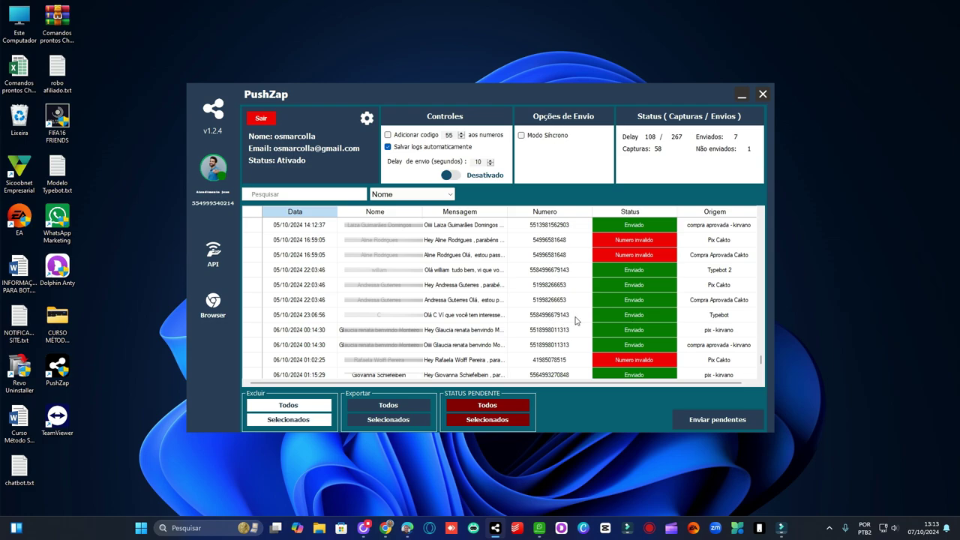
pyautogui.scroll(-5, 737, 317)
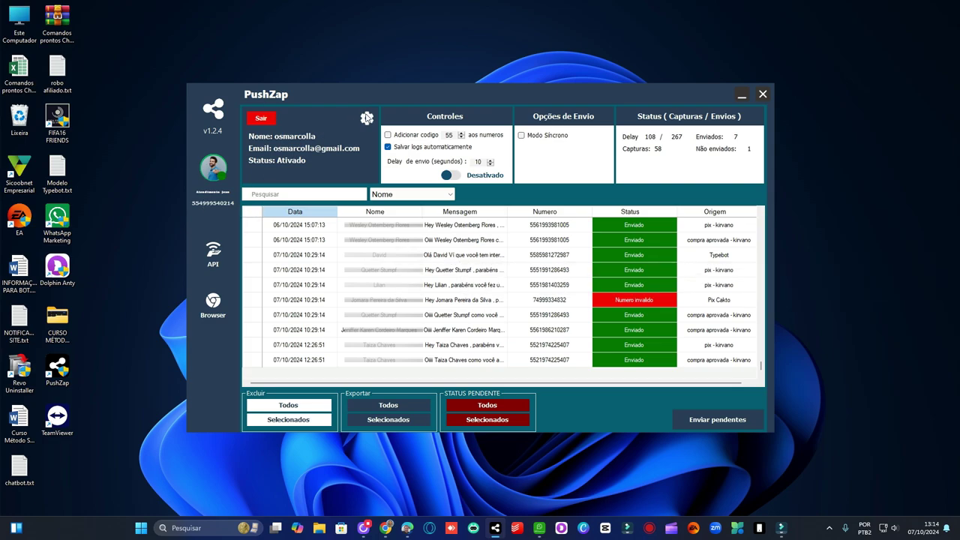
# Open the API editor and view the message flows of Campanha 29 and Campanha 26.
pyautogui.click(367, 118)
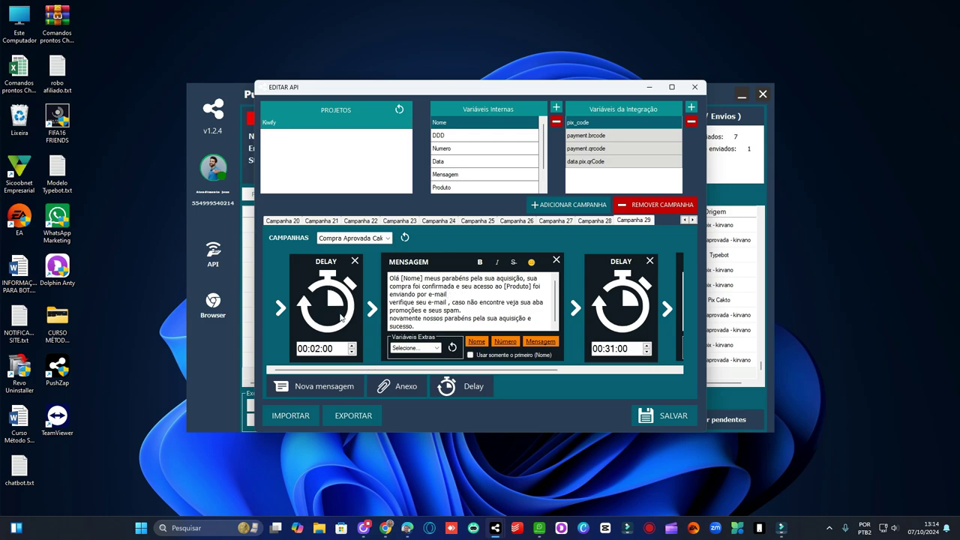
pyautogui.moveTo(507, 371); pyautogui.dragTo(648, 378)
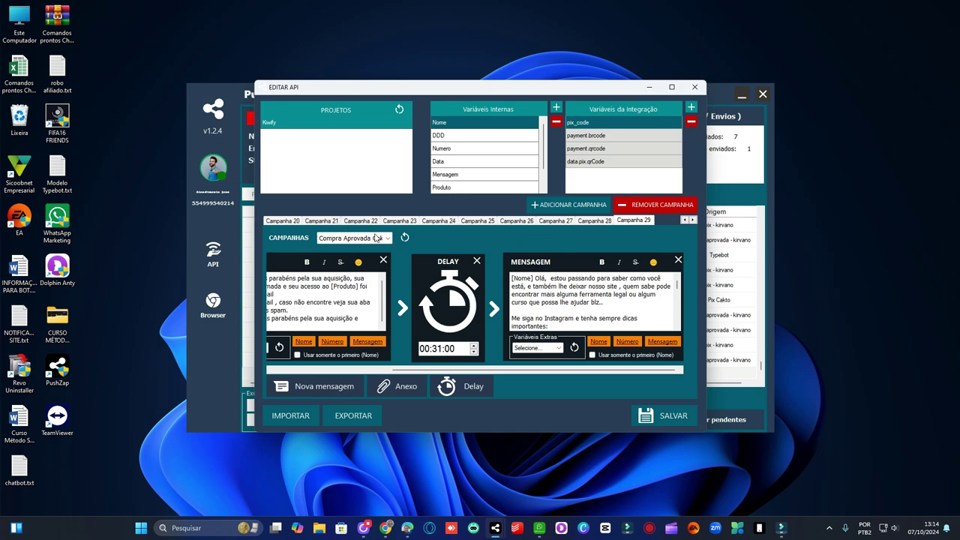
pyautogui.click(515, 222)
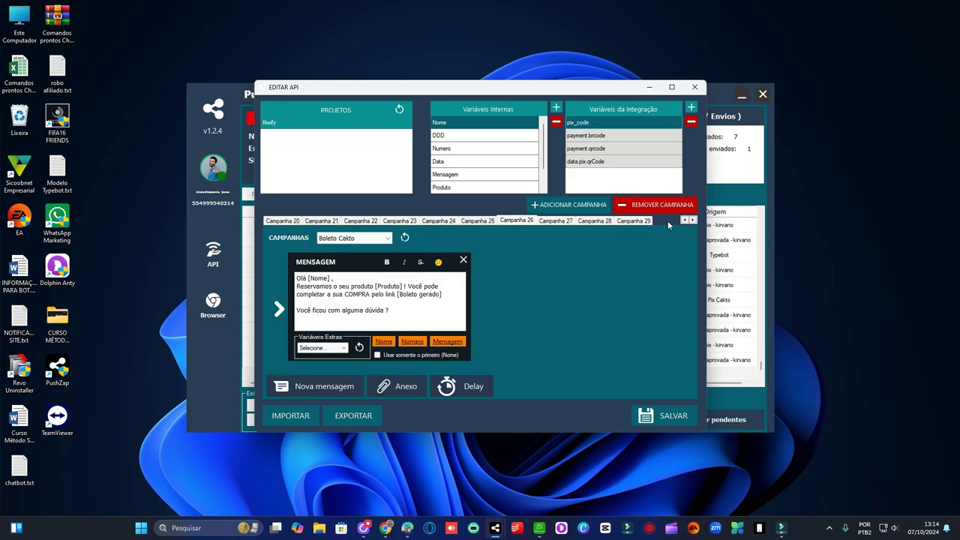
# Go back through the earlier campaigns and view the messages of Campanha 10 and Campanha 8.
pyautogui.click(684, 221)
pyautogui.click(684, 221)
pyautogui.click(684, 221)
pyautogui.click(684, 220)
pyautogui.click(685, 220)
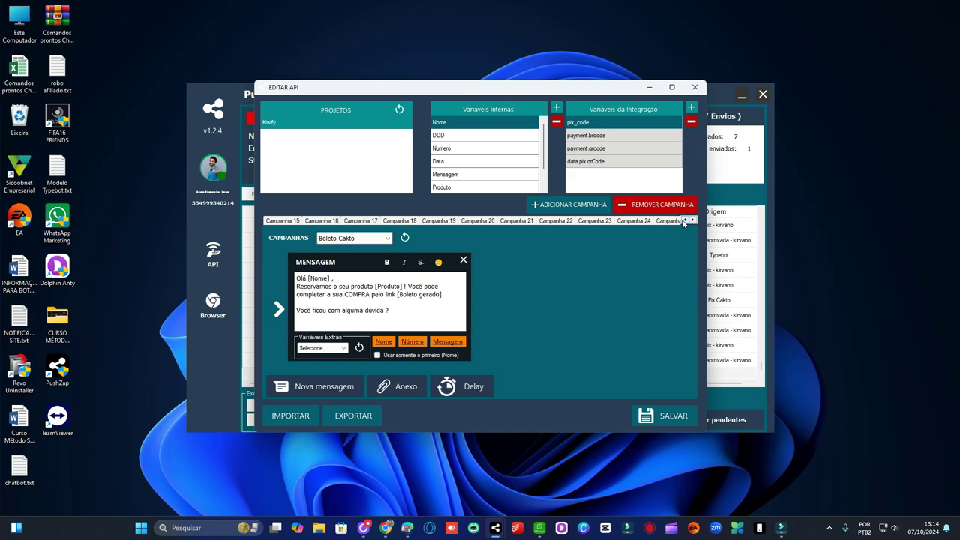
pyautogui.click(684, 221)
pyautogui.click(684, 220)
pyautogui.click(684, 221)
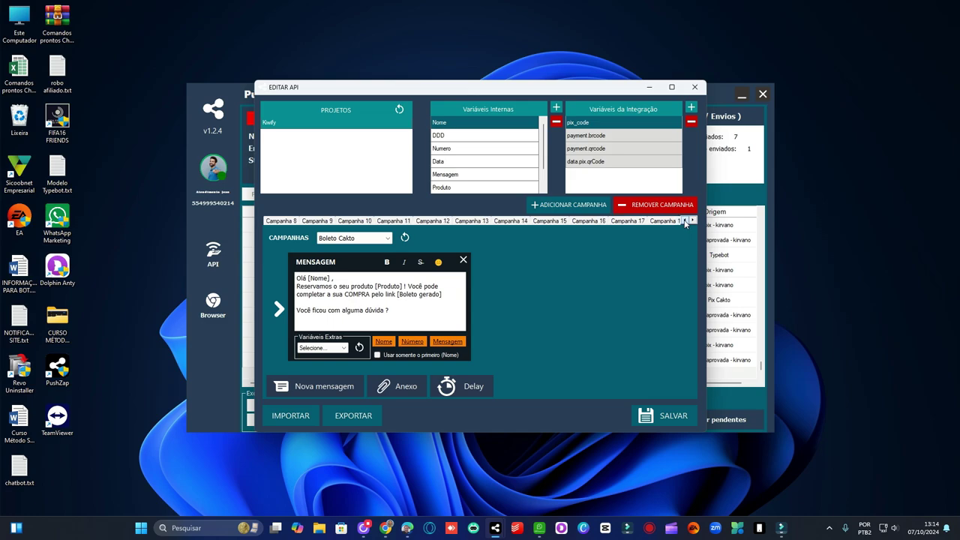
pyautogui.click(355, 220)
pyautogui.click(281, 221)
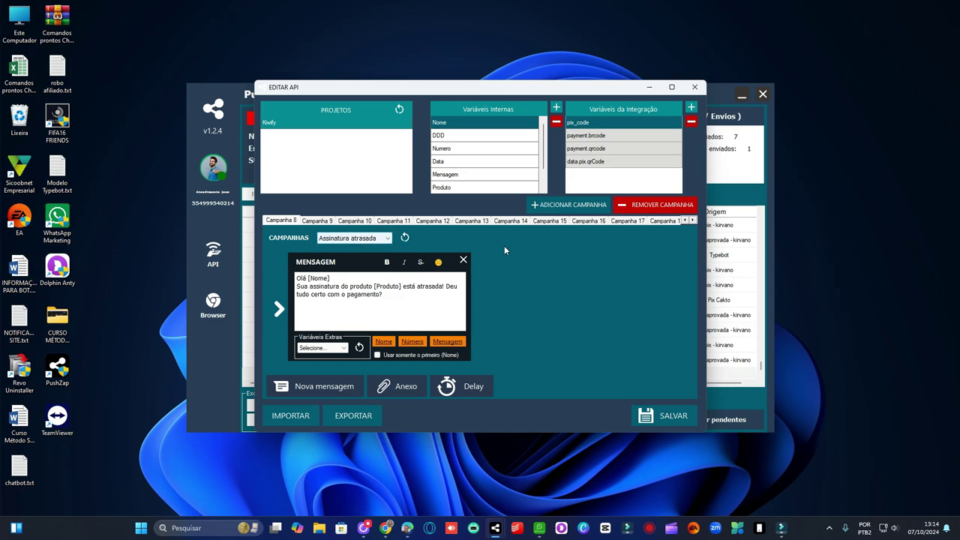
# View the messages configured for Campanha 5, Campanha 4 and Campanha 3.
pyautogui.click(684, 221)
pyautogui.click(684, 220)
pyautogui.click(684, 221)
pyautogui.click(685, 221)
pyautogui.click(684, 221)
pyautogui.click(351, 220)
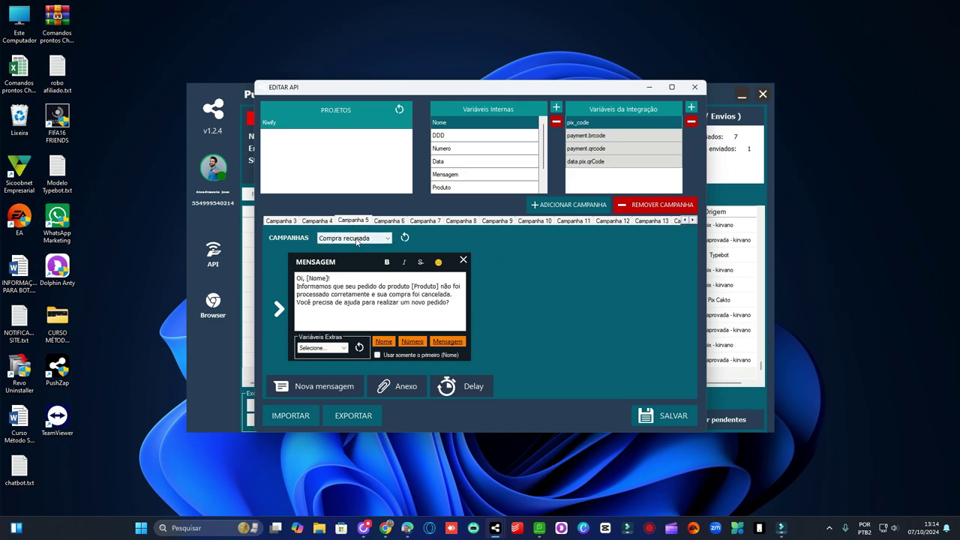
pyautogui.click(315, 221)
pyautogui.click(280, 222)
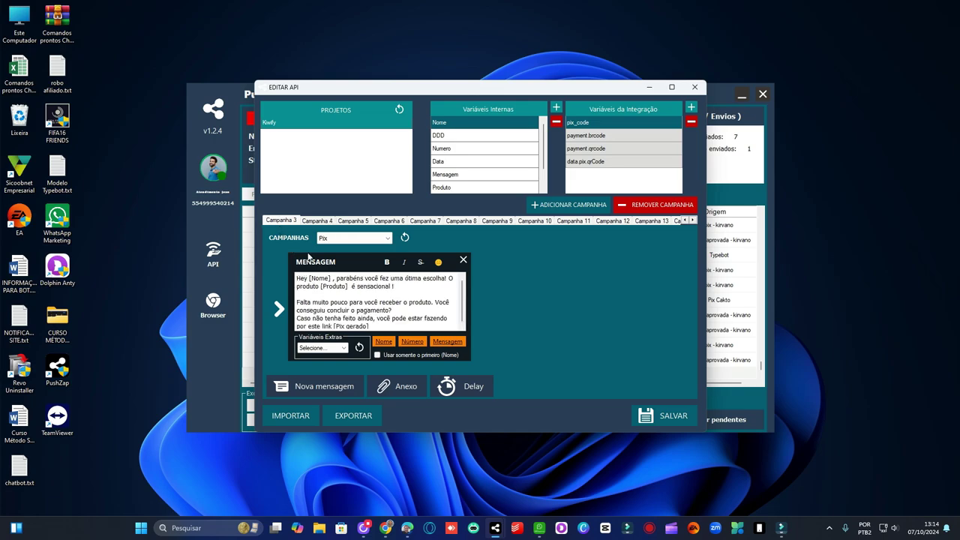
# View the message flows of Campanha 11 and Campanha 15, and close the API editor.
pyautogui.click(529, 225)
pyautogui.click(580, 227)
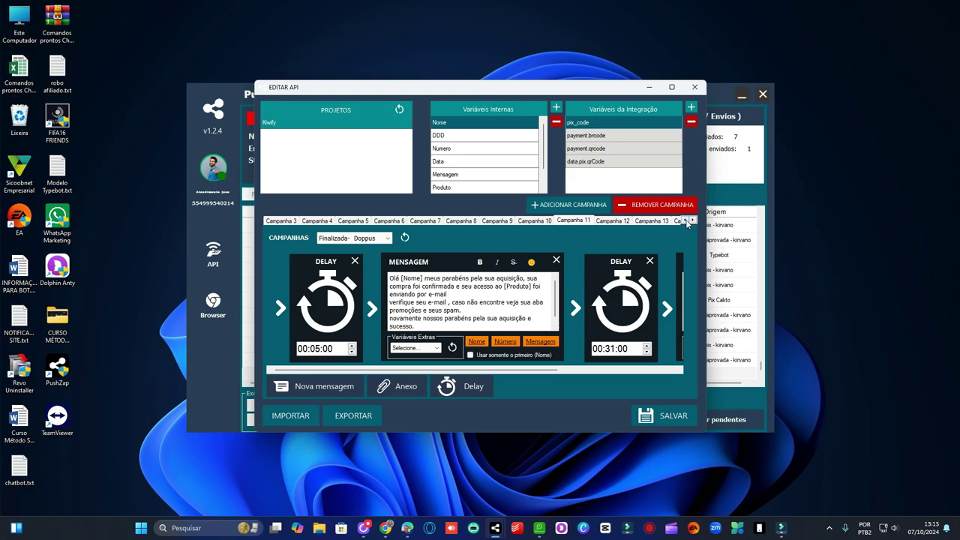
pyautogui.click(693, 220)
pyautogui.click(692, 220)
pyautogui.click(693, 220)
pyautogui.click(692, 221)
pyautogui.click(693, 221)
pyautogui.click(551, 221)
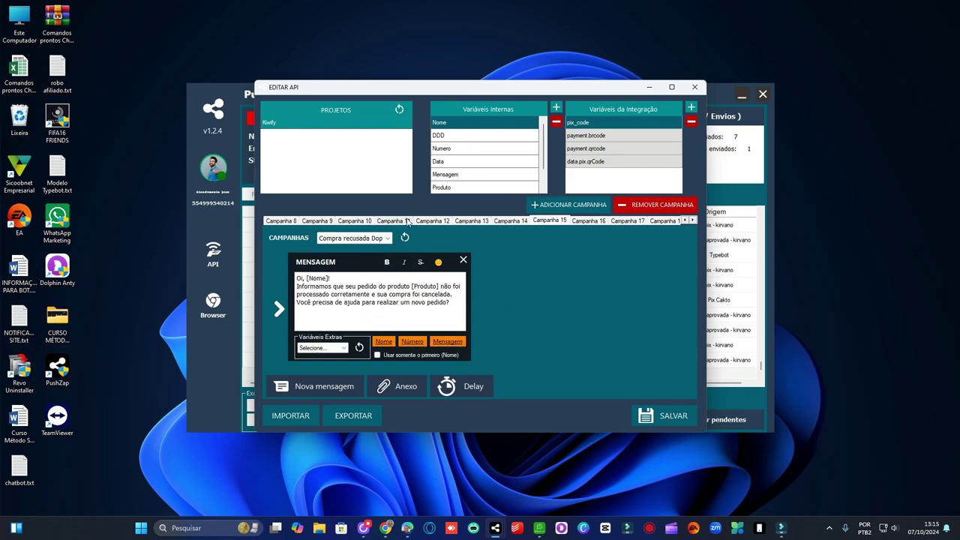
pyautogui.click(694, 88)
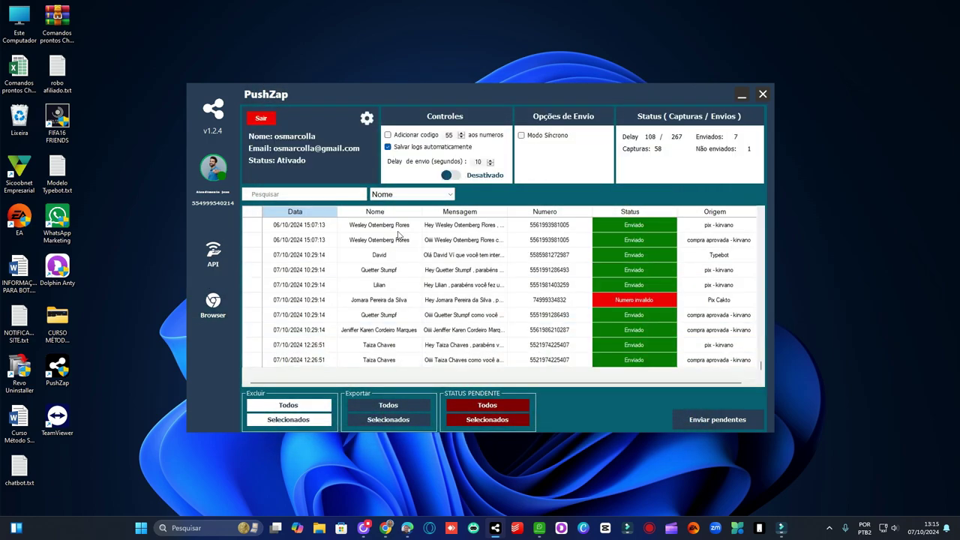
# Check the connected WhatsApp Web session in the built-in browser, return to the API page and switch the sending control to Ativado.
pyautogui.click(213, 304)
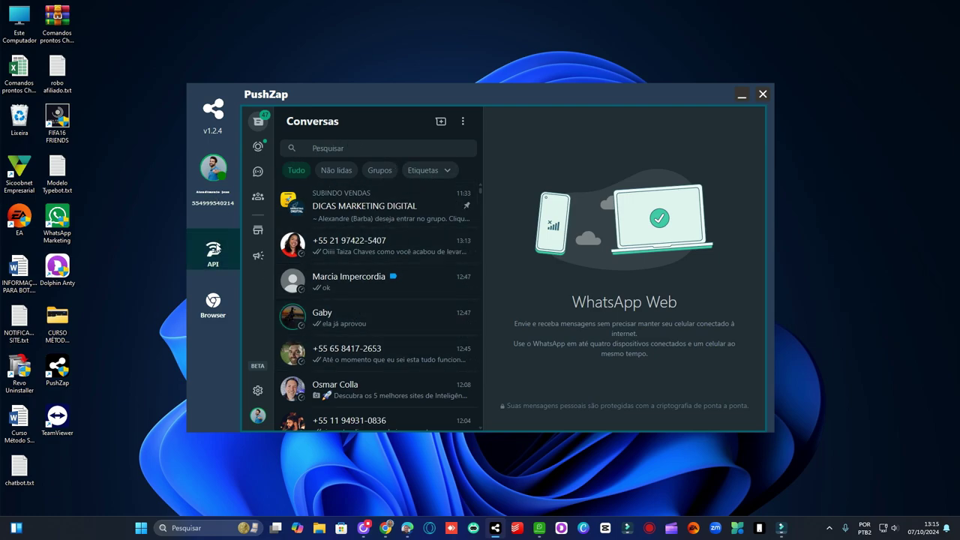
pyautogui.click(216, 250)
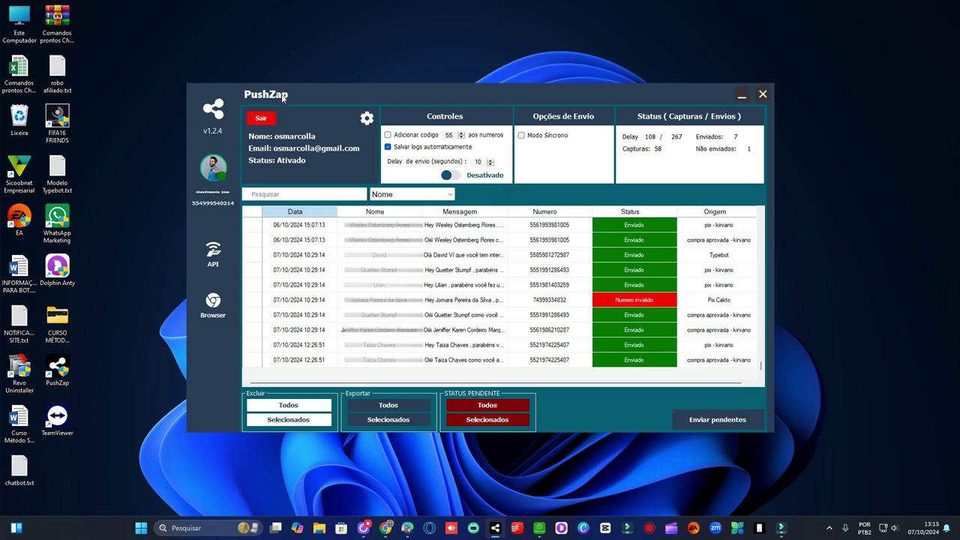
pyautogui.click(454, 176)
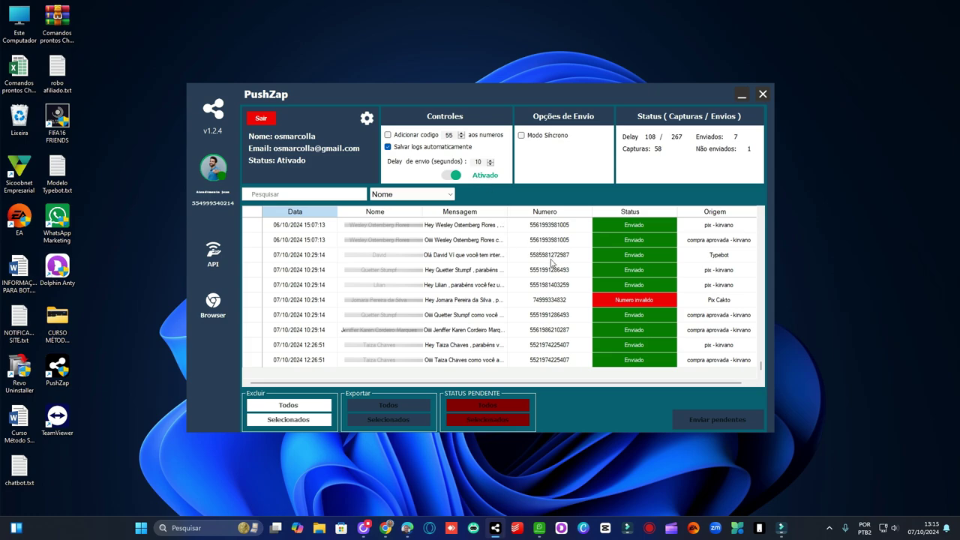